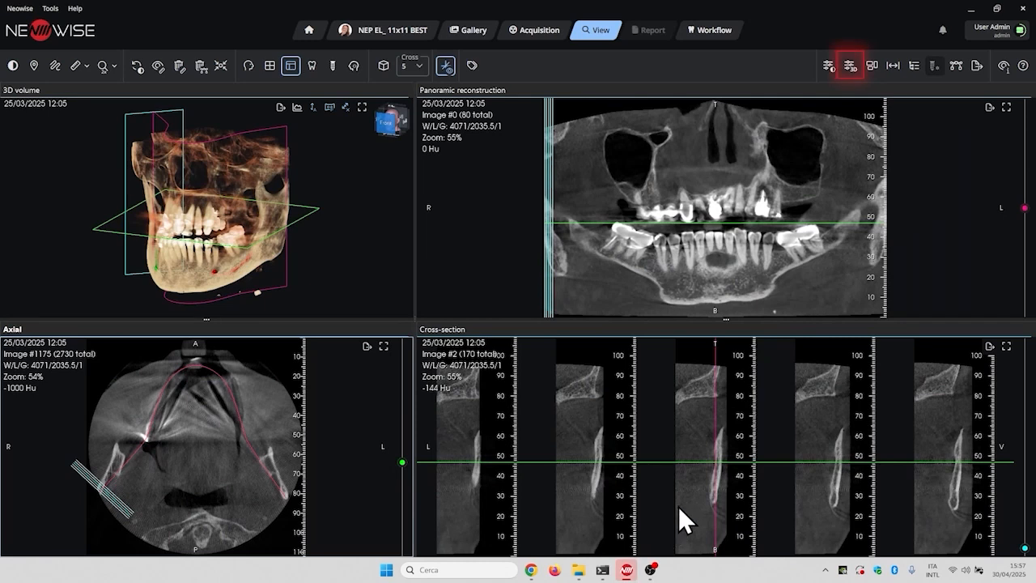
# - Open the viewport layout options and scroll through the available layouts
pyautogui.click(851, 71)
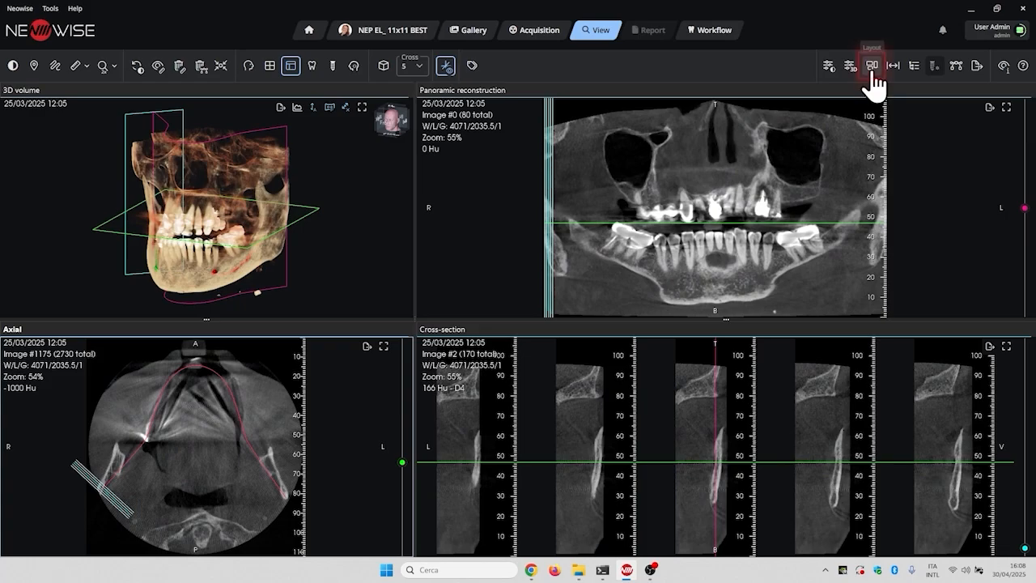
pyautogui.click(872, 68)
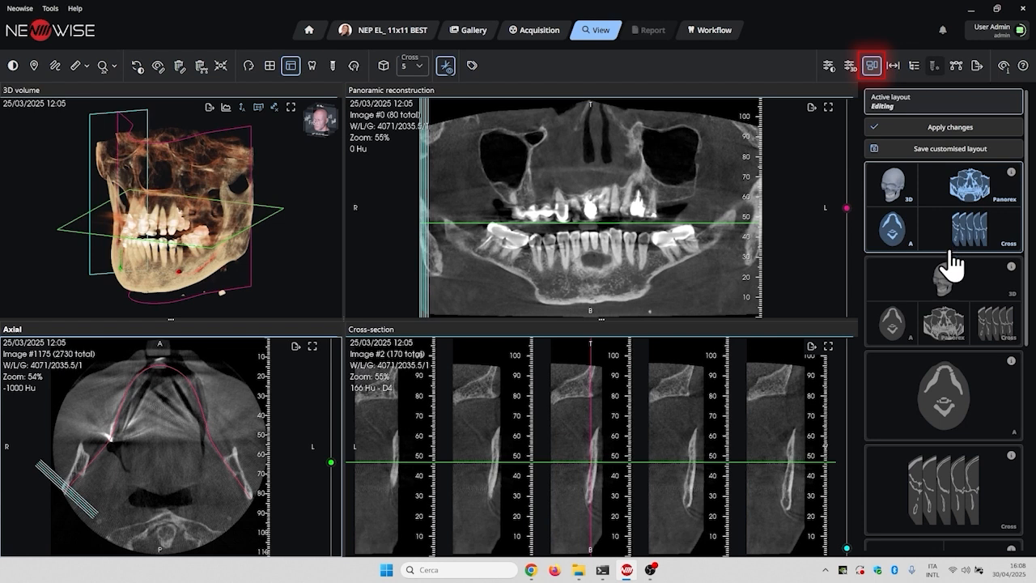
pyautogui.scroll(-5, 954, 268)
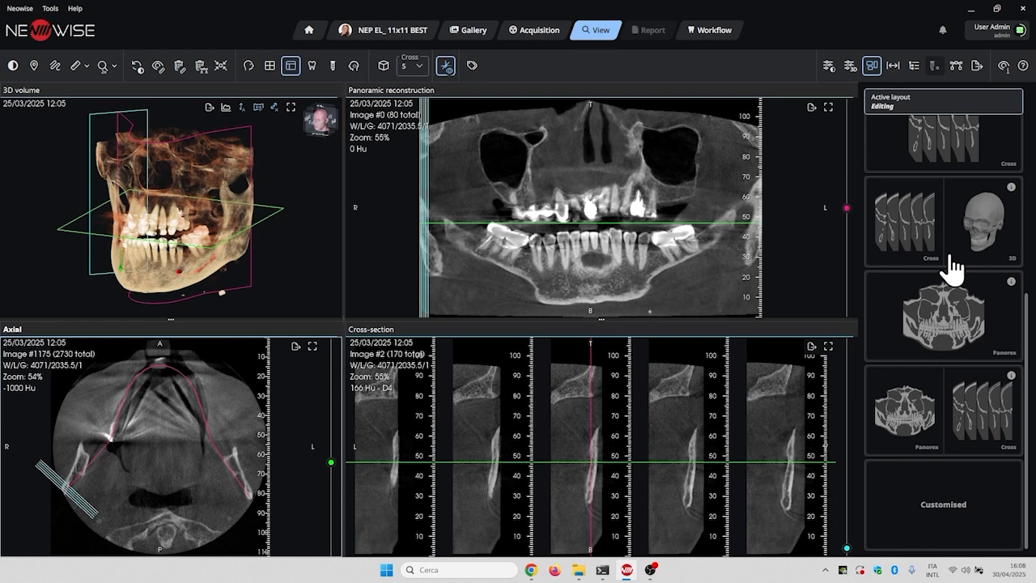
pyautogui.scroll(6, 952, 259)
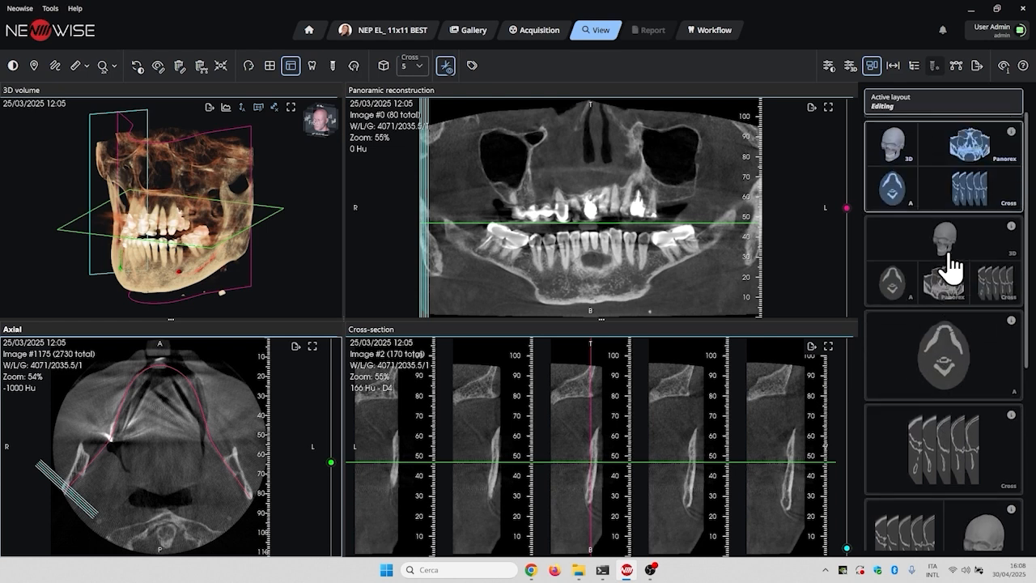
# - Review the slice thickness settings and the mesh, nerve and AI segmentation tools
pyautogui.click(895, 72)
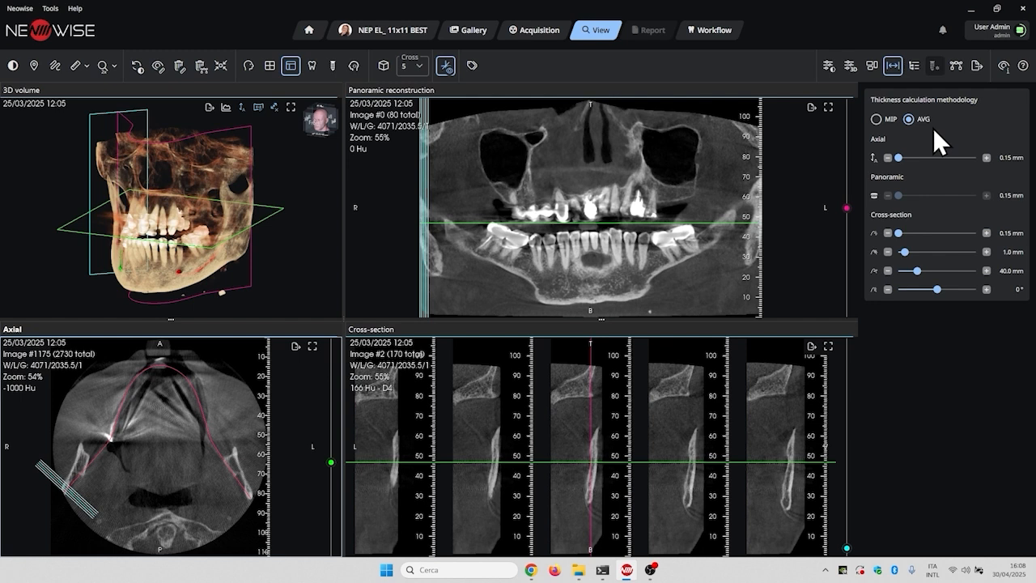
pyautogui.click(916, 66)
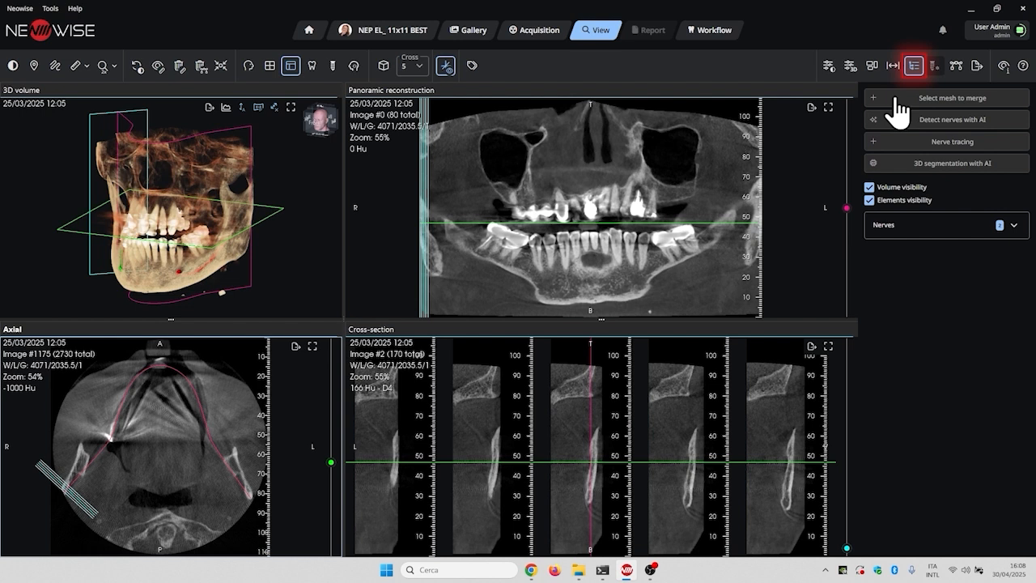
pyautogui.click(896, 99)
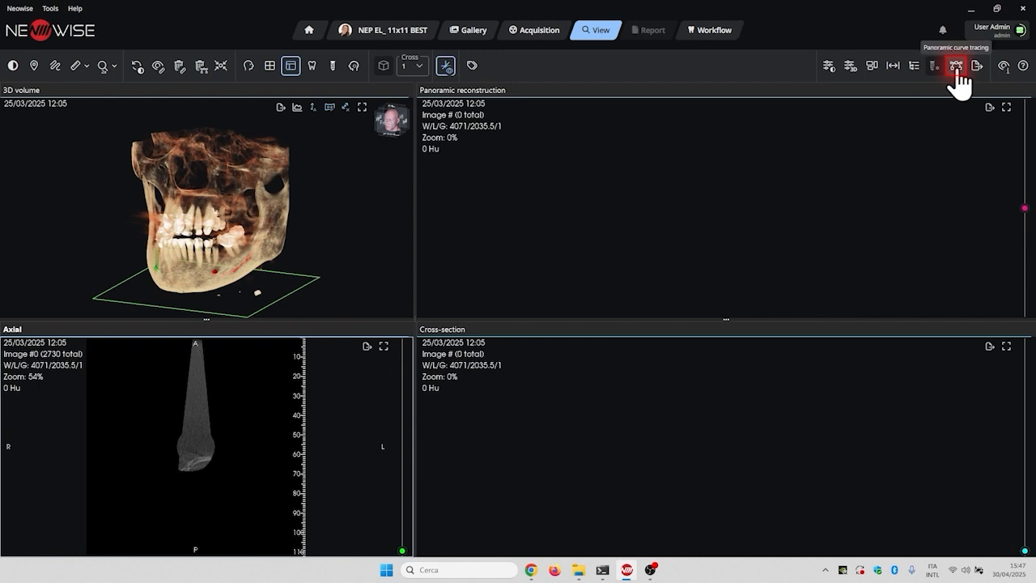
# - Detect the dental arches automatically with AI and change the number of displayed cross-sections
pyautogui.click(956, 68)
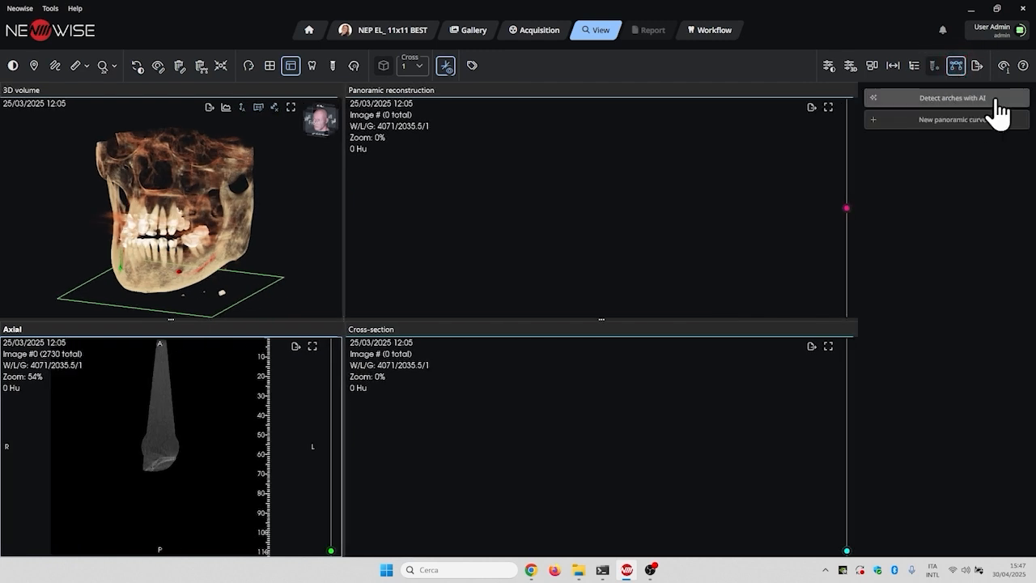
pyautogui.click(1006, 99)
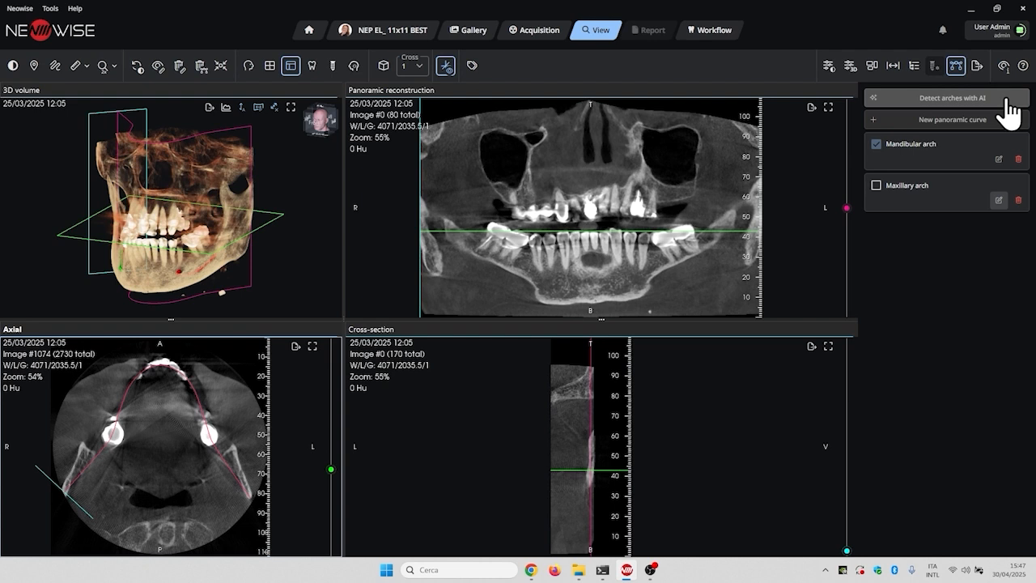
pyautogui.click(414, 68)
pyautogui.click(415, 123)
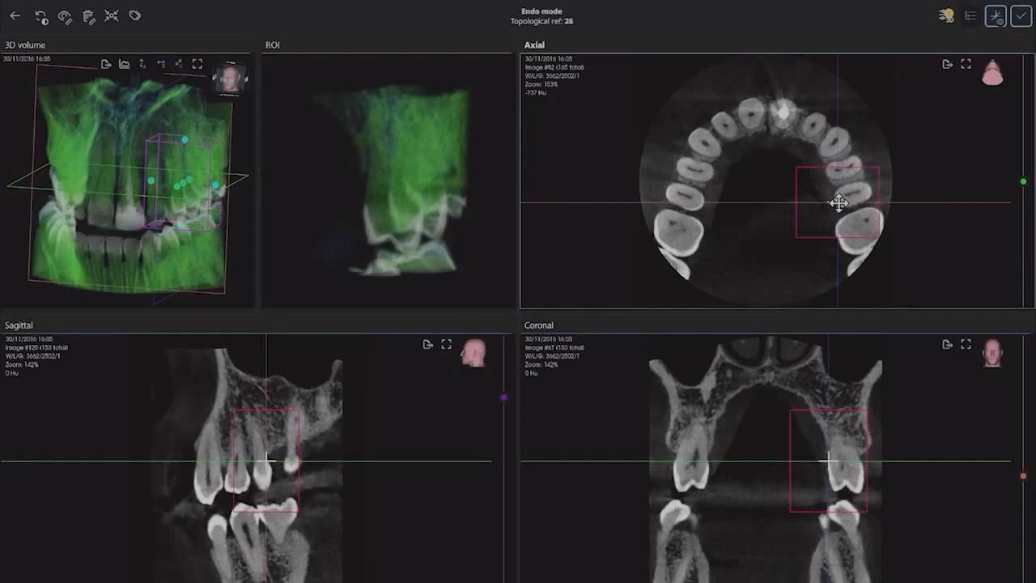
# - Rotate the 3D volume and region-of-interest views to inspect the tooth in endo mode
pyautogui.moveTo(457, 226); pyautogui.dragTo(380, 215)
pyautogui.moveTo(213, 218); pyautogui.dragTo(177, 112)
pyautogui.moveTo(184, 220); pyautogui.dragTo(187, 208)
pyautogui.moveTo(392, 225); pyautogui.dragTo(409, 224)
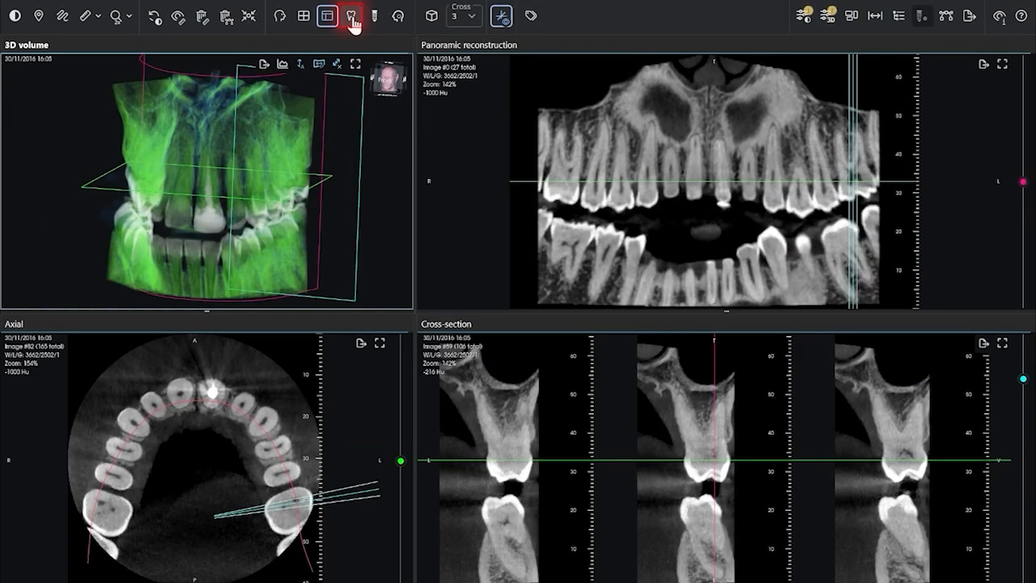
# - Open endo mode for tooth 26 and trace the first root canal along the sagittal view
pyautogui.click(353, 23)
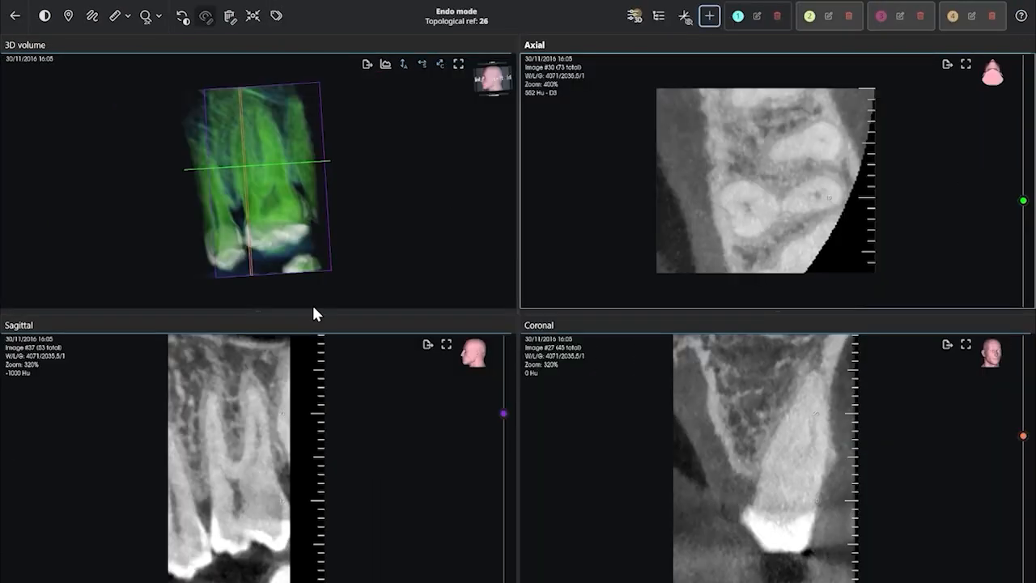
pyautogui.click(506, 55)
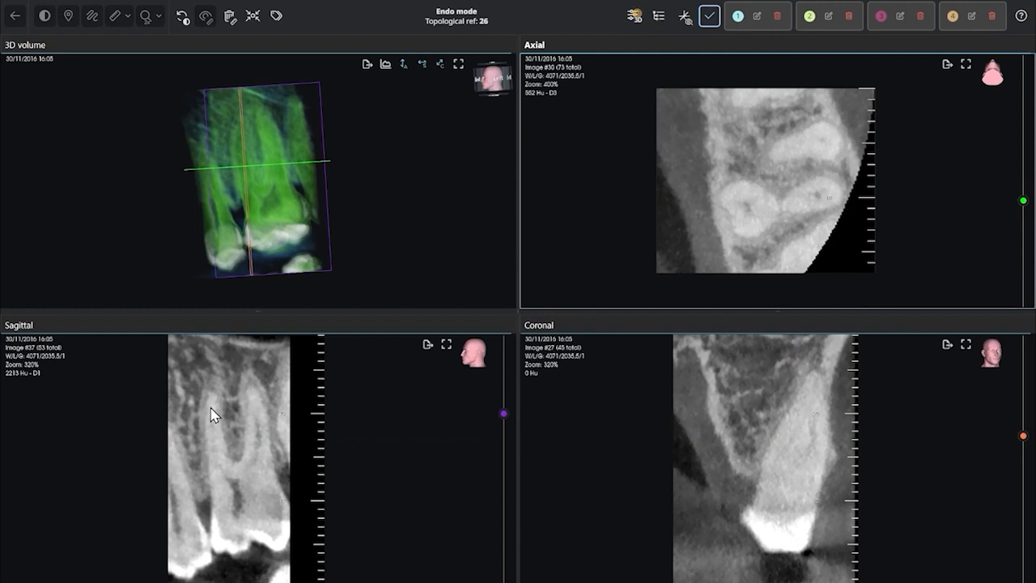
pyautogui.click(214, 429)
pyautogui.click(212, 421)
pyautogui.click(212, 447)
pyautogui.click(221, 475)
pyautogui.doubleClick(234, 487)
pyautogui.click(683, 17)
pyautogui.click(708, 18)
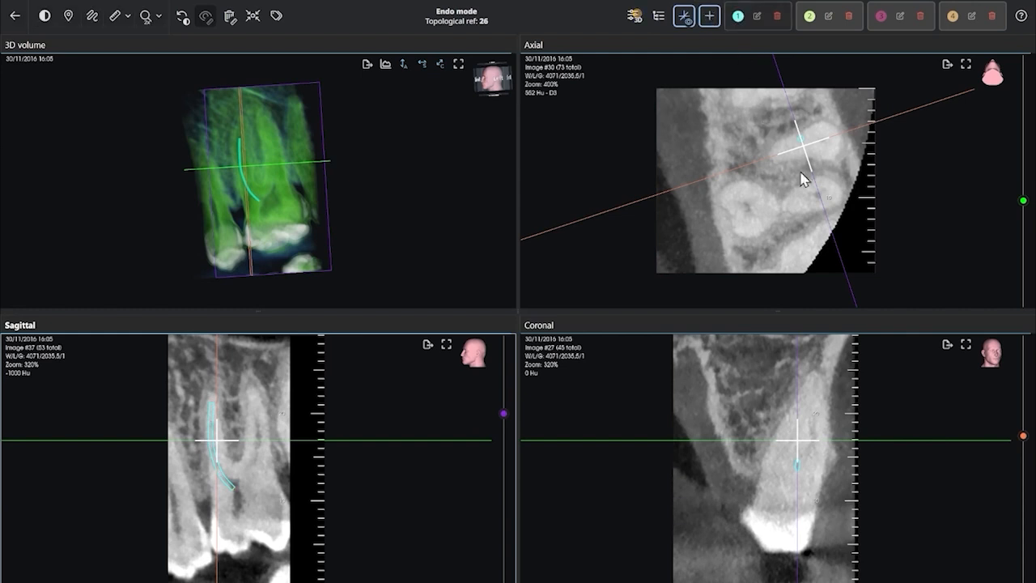
# - Move to the neighbouring canal in the axial view and trace a second root canal in the sagittal view
pyautogui.moveTo(803, 146); pyautogui.dragTo(818, 145)
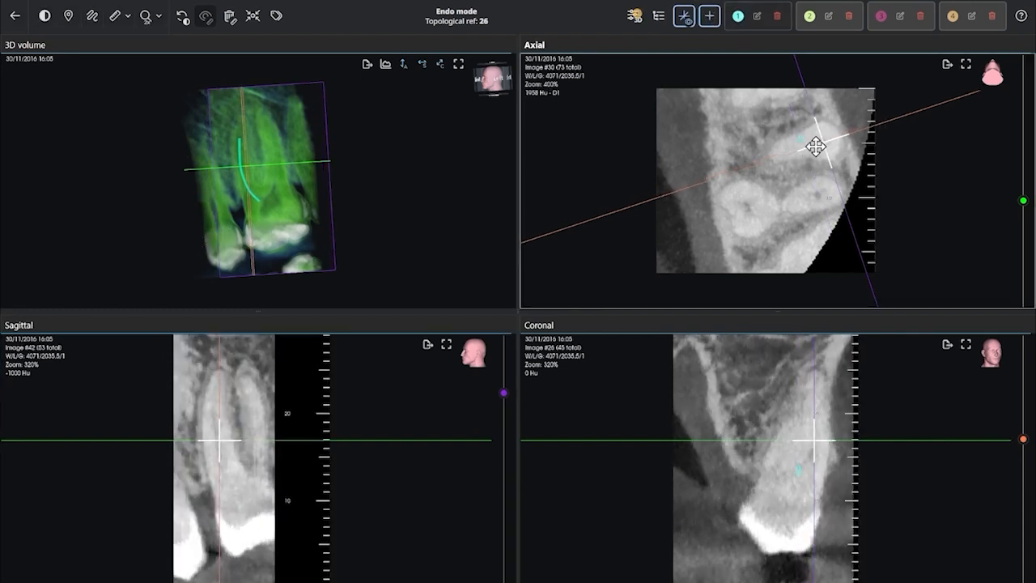
pyautogui.scroll(1, 285, 464)
pyautogui.click(709, 18)
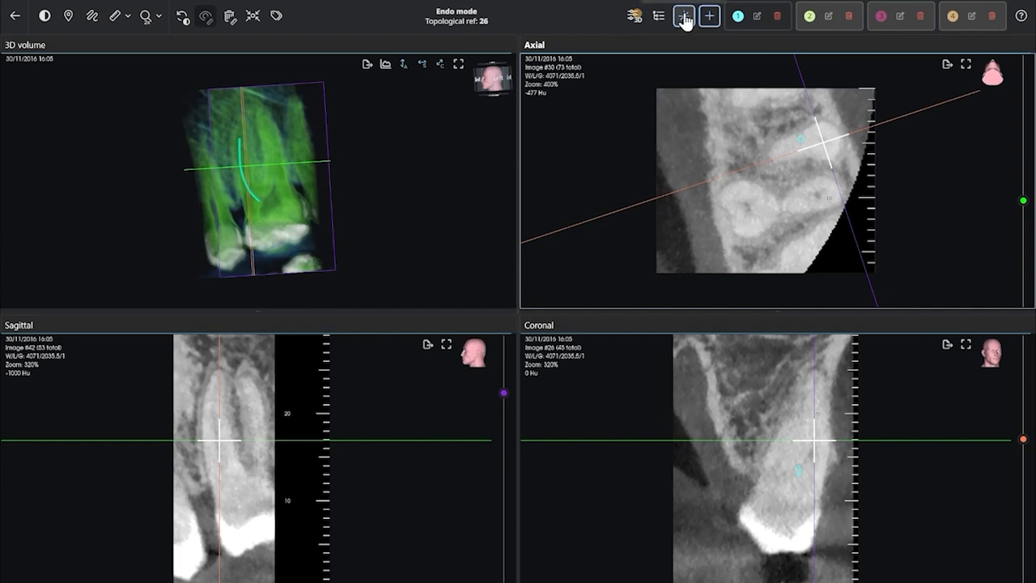
pyautogui.click(218, 373)
pyautogui.click(212, 404)
pyautogui.click(212, 435)
pyautogui.click(222, 475)
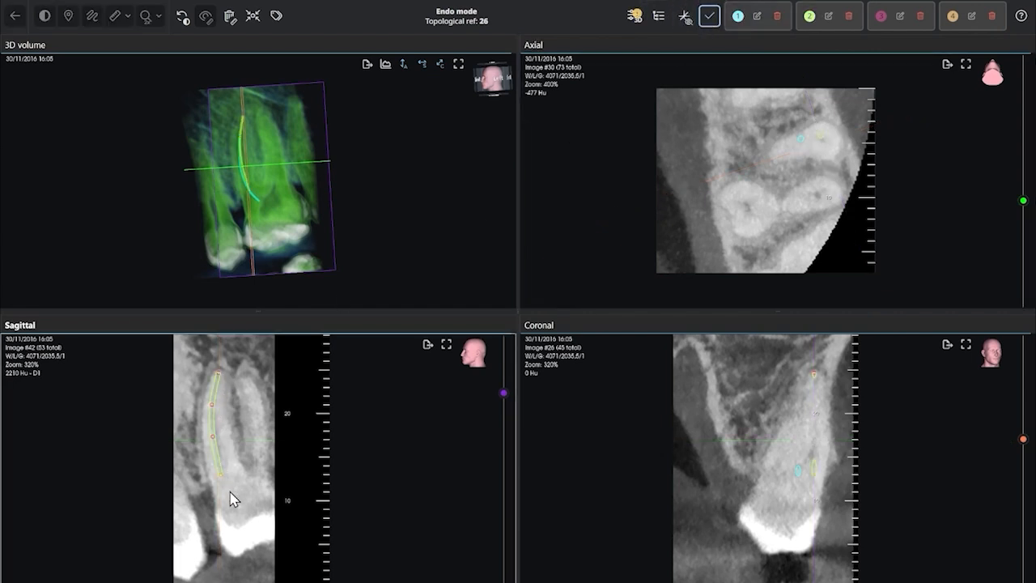
pyautogui.click(709, 18)
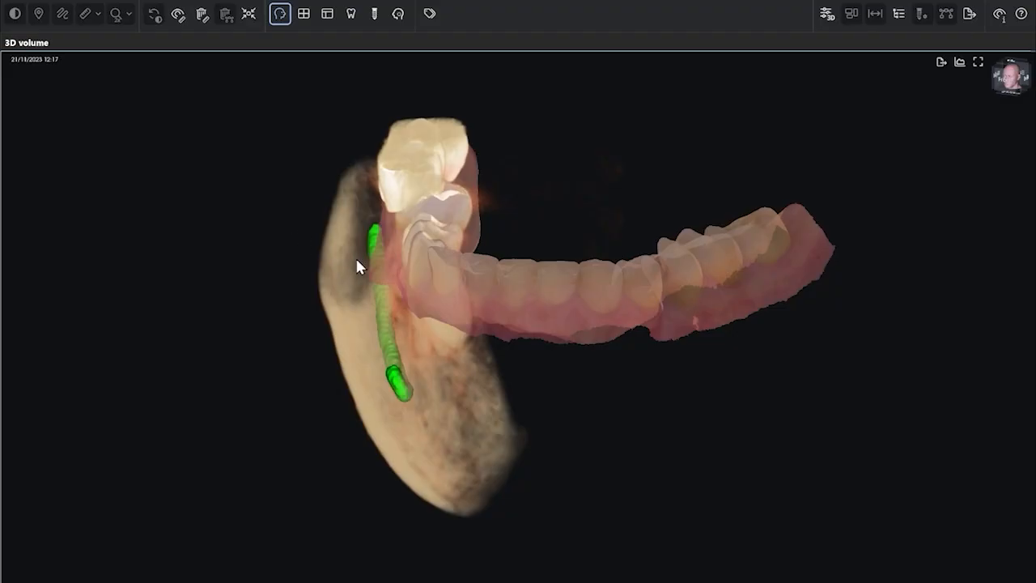
# - Rotate the 3D volume and switch to the implant planning layout
pyautogui.moveTo(358, 261); pyautogui.dragTo(722, 274)
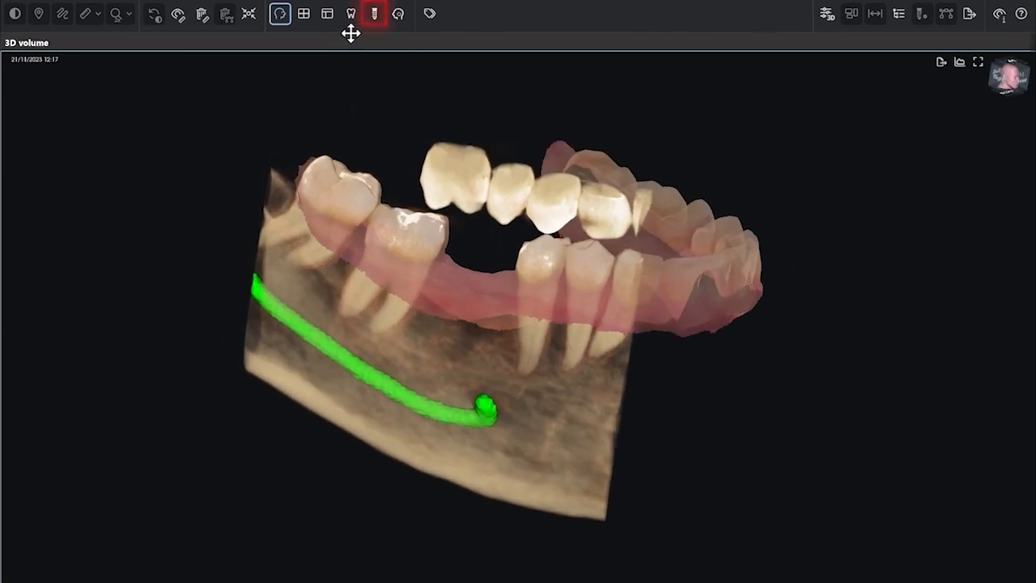
pyautogui.click(378, 20)
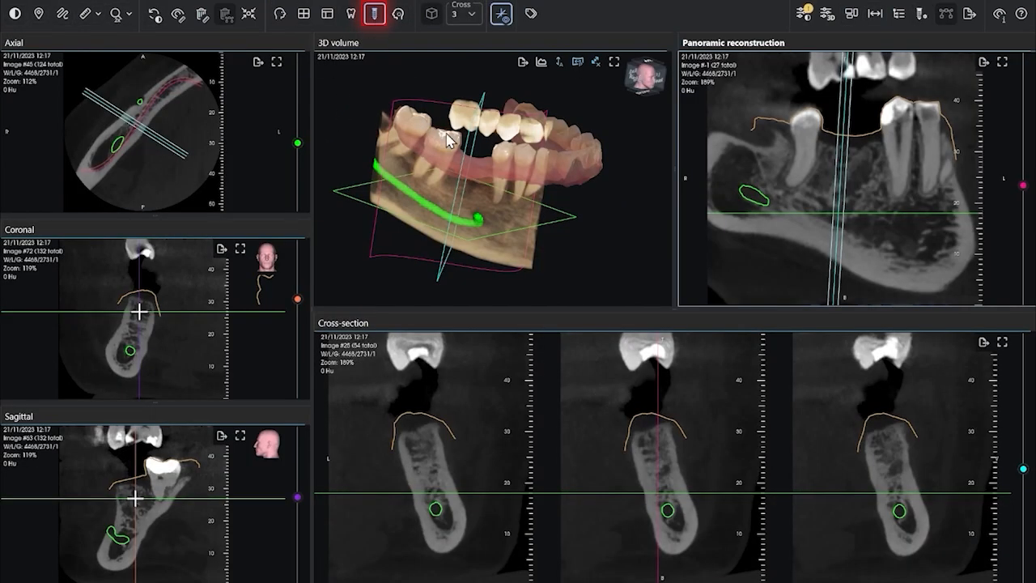
pyautogui.moveTo(834, 288)
pyautogui.mouseDown()
pyautogui.moveTo(812, 284)
pyautogui.moveTo(820, 287)
pyautogui.mouseUp()
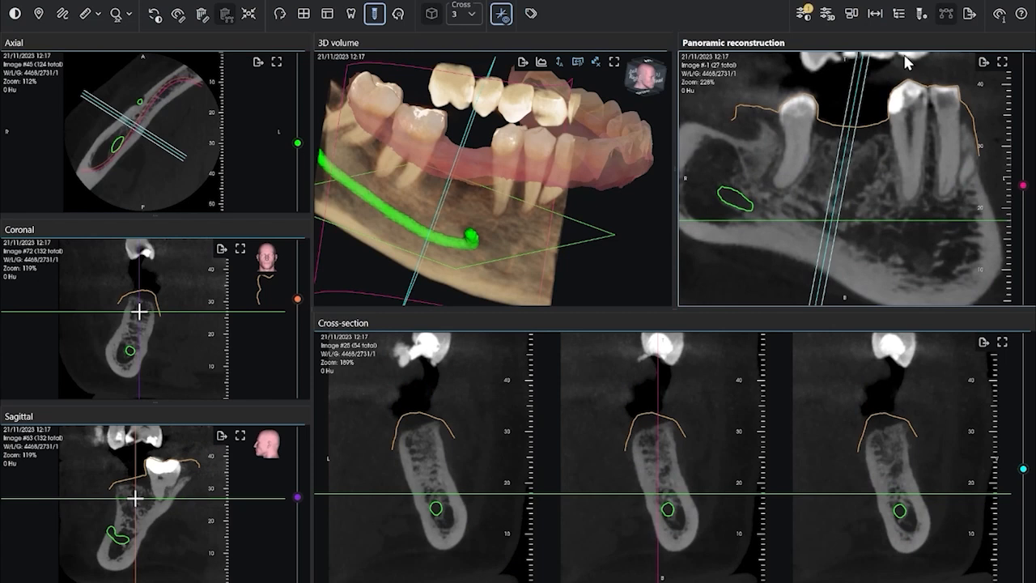
# - Create a new implant planning named 46
pyautogui.click(923, 18)
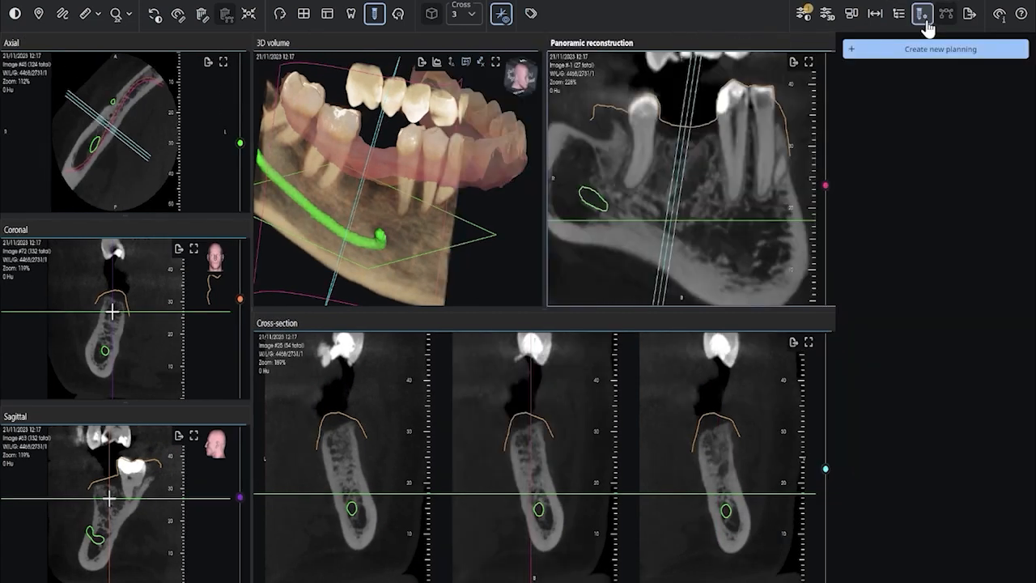
pyautogui.click(934, 50)
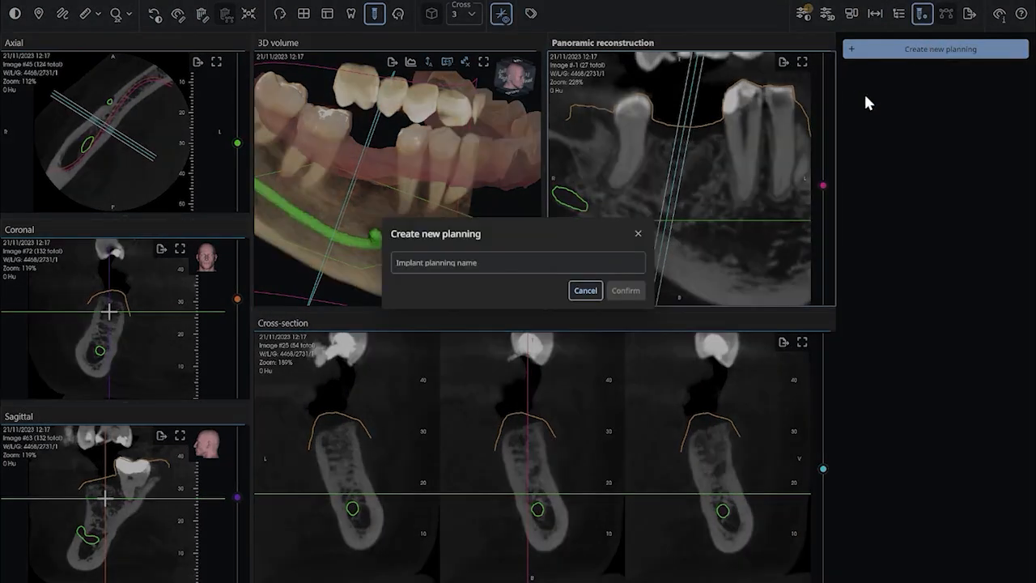
pyautogui.click(421, 261)
pyautogui.write('46')
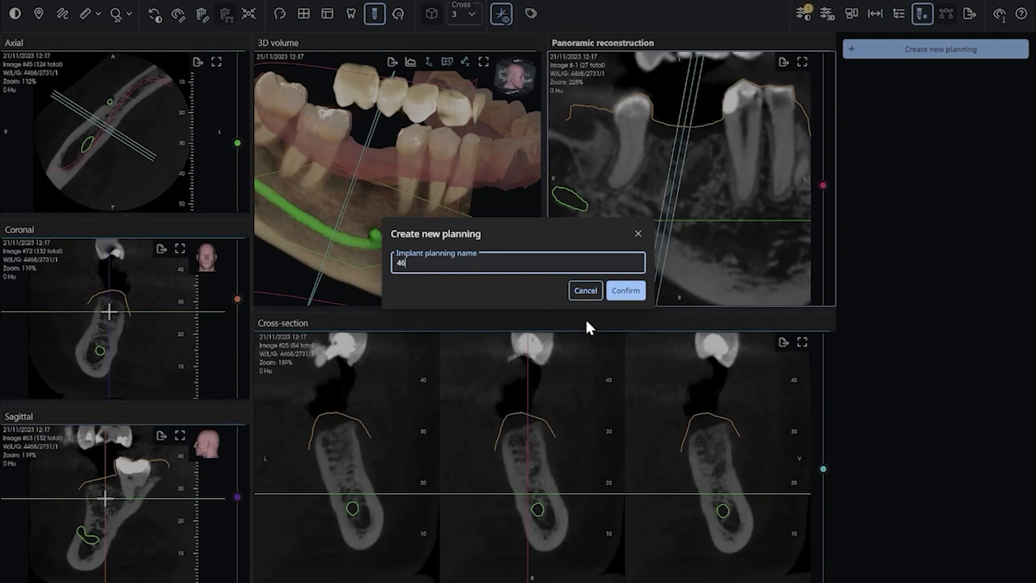
pyautogui.click(624, 291)
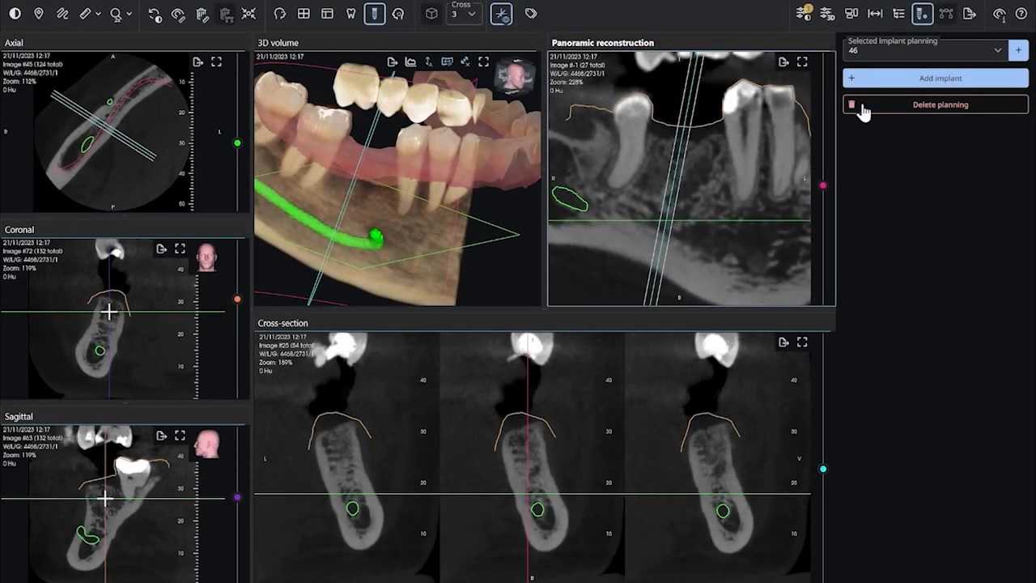
# - Open the implant libraries manager from the Add implant dialog and search the manufacturers for 'w'
pyautogui.click(875, 85)
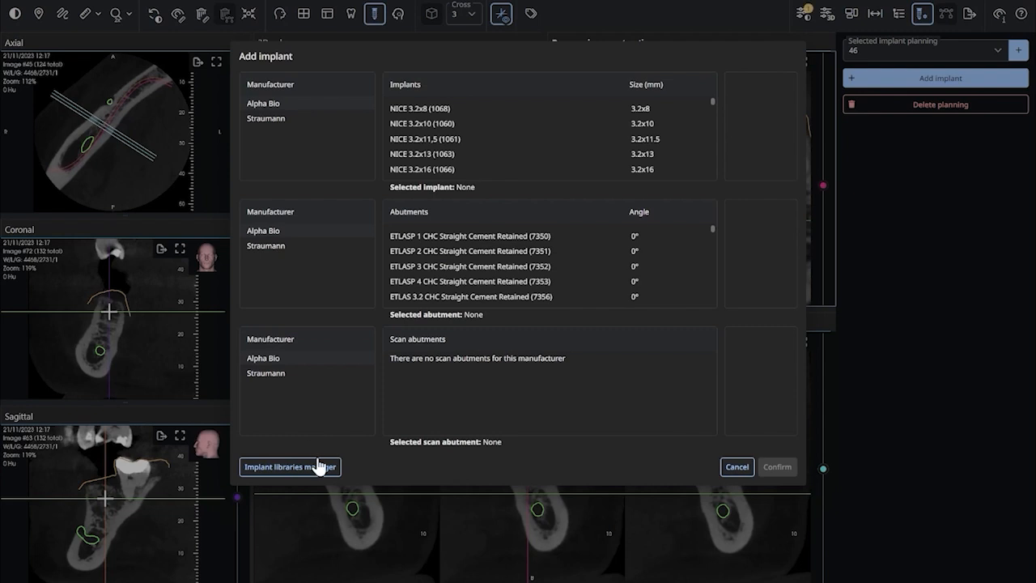
pyautogui.click(318, 466)
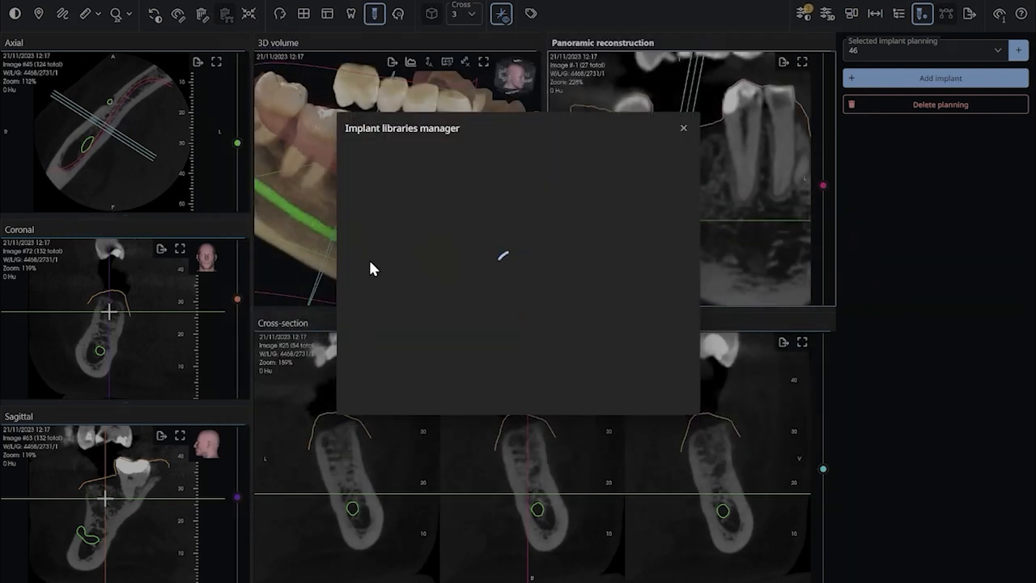
pyautogui.scroll(-8, 517, 235)
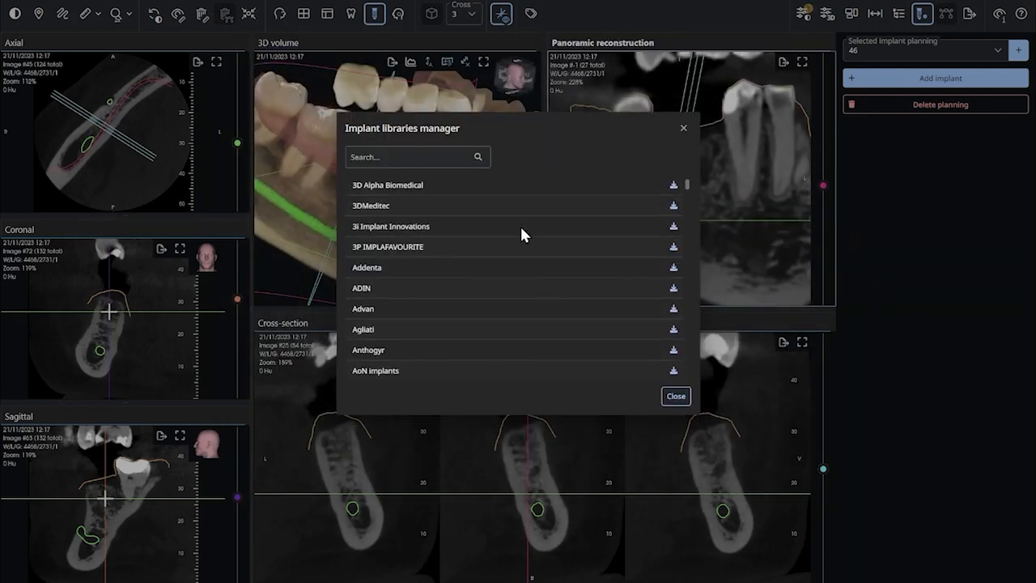
pyautogui.scroll(-10, 535, 234)
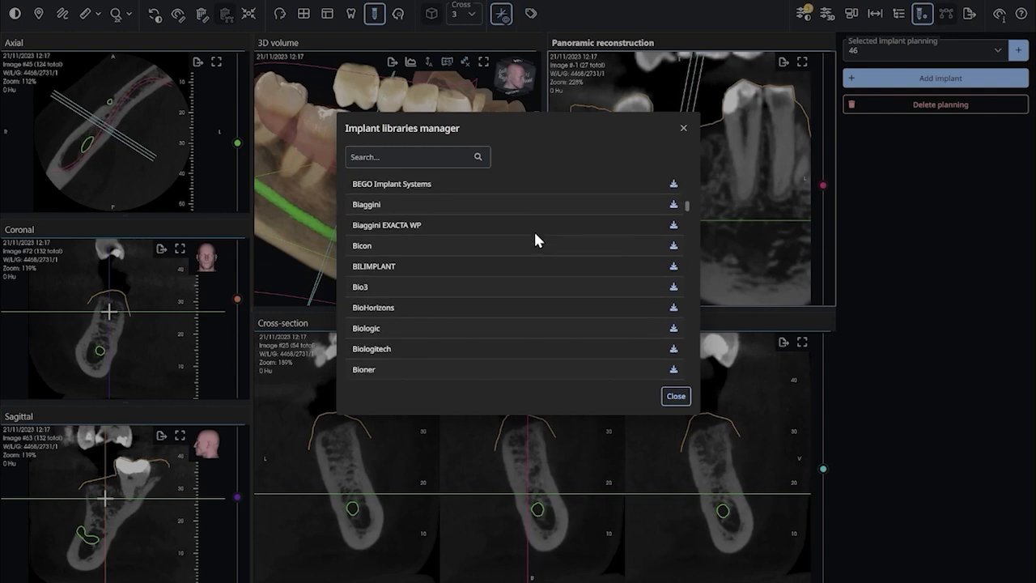
pyautogui.scroll(-3, 534, 243)
pyautogui.click(385, 157)
pyautogui.write('w')
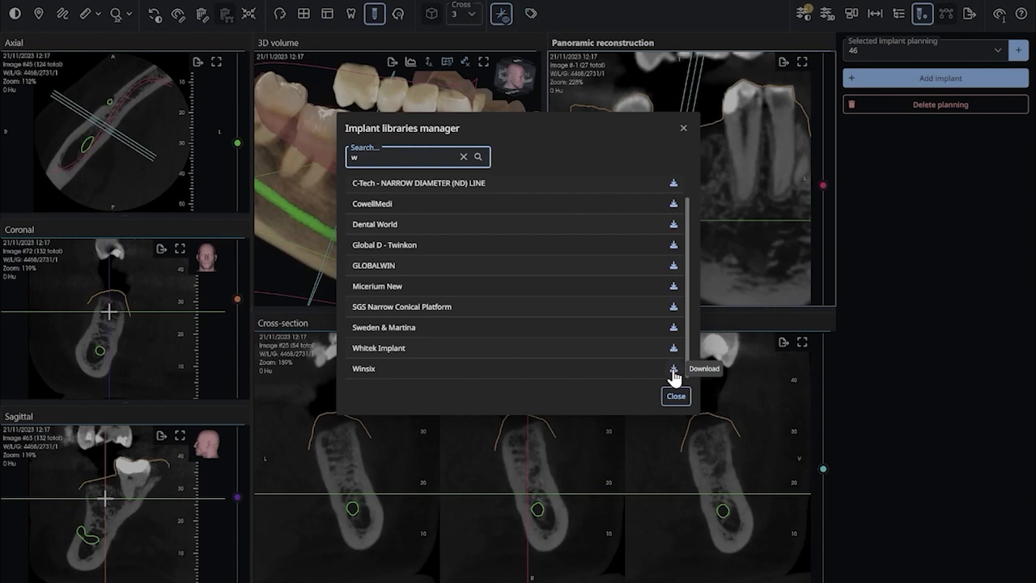
pyautogui.click(675, 397)
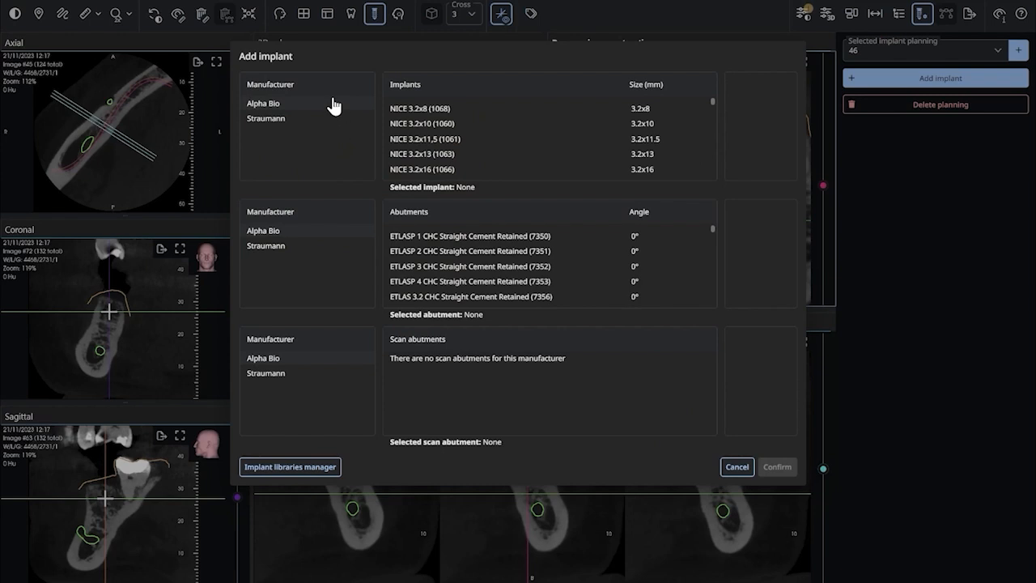
# - Add an Alpha Bio NICE 3.2x13 (1063) implant with the ETLASP 1 CHC Straight Cement Retained (7350) abutment
pyautogui.click(432, 115)
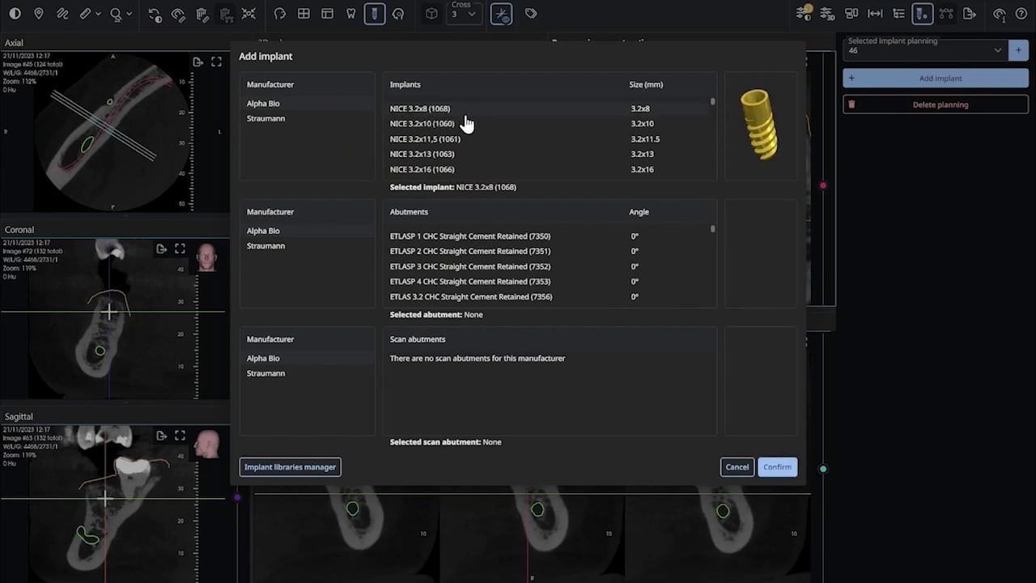
pyautogui.click(461, 160)
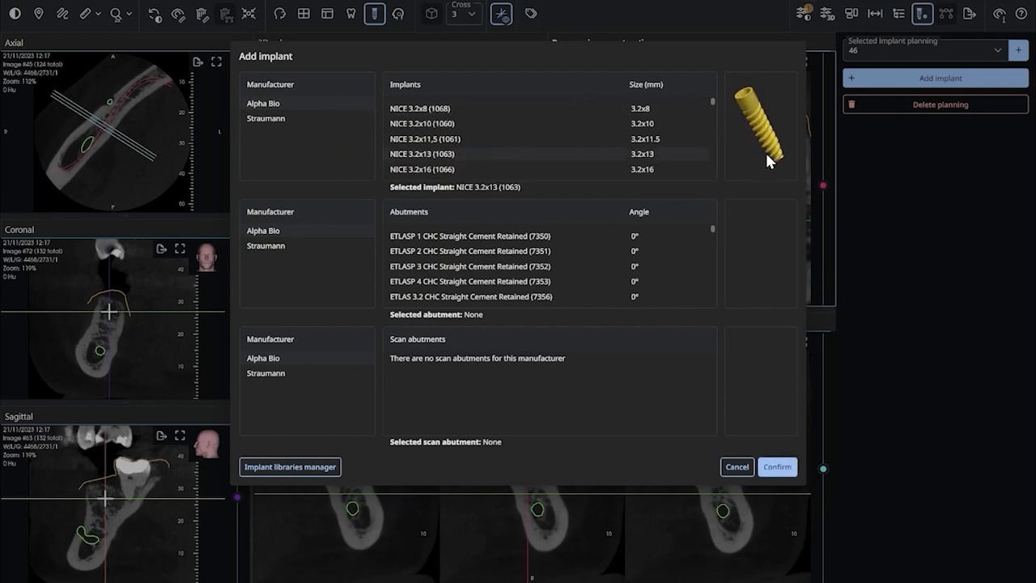
pyautogui.click(540, 239)
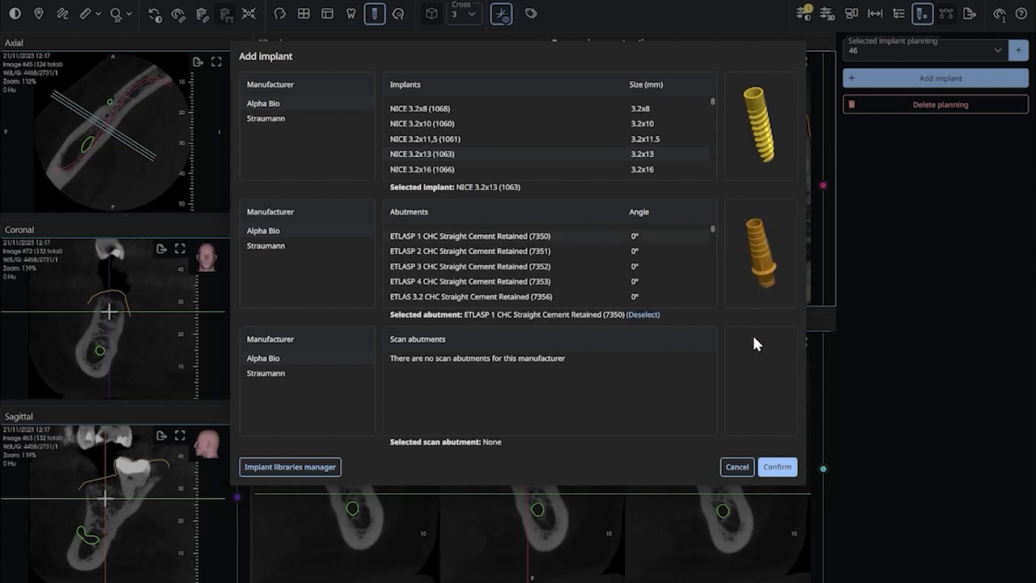
pyautogui.click(775, 468)
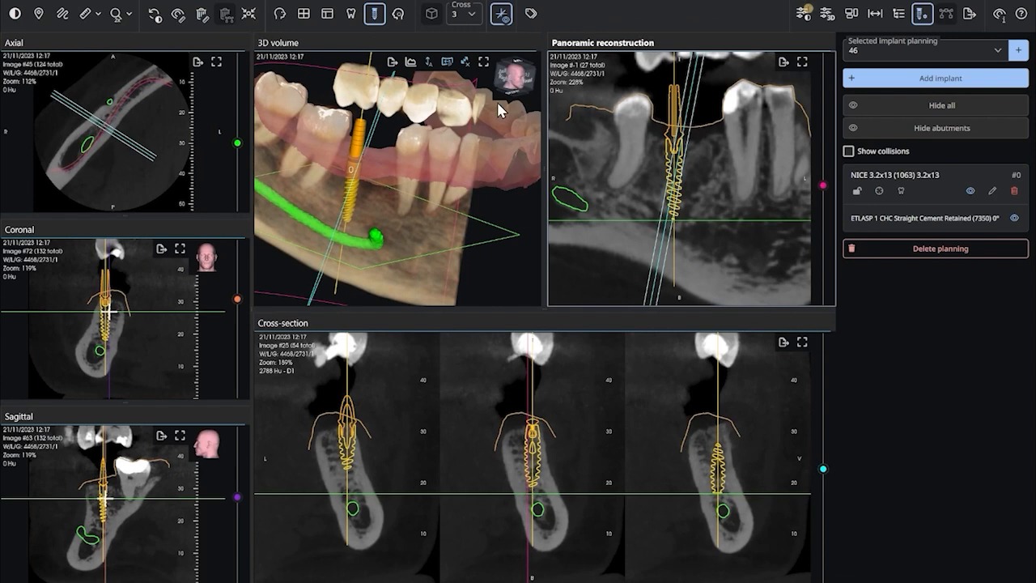
# - Select the placed implant and tilt its axis slightly within the 3D volume view
pyautogui.moveTo(388, 225)
pyautogui.mouseDown()
pyautogui.moveTo(393, 234)
pyautogui.moveTo(397, 221)
pyautogui.mouseUp()
pyautogui.scroll(-2, 397, 214)
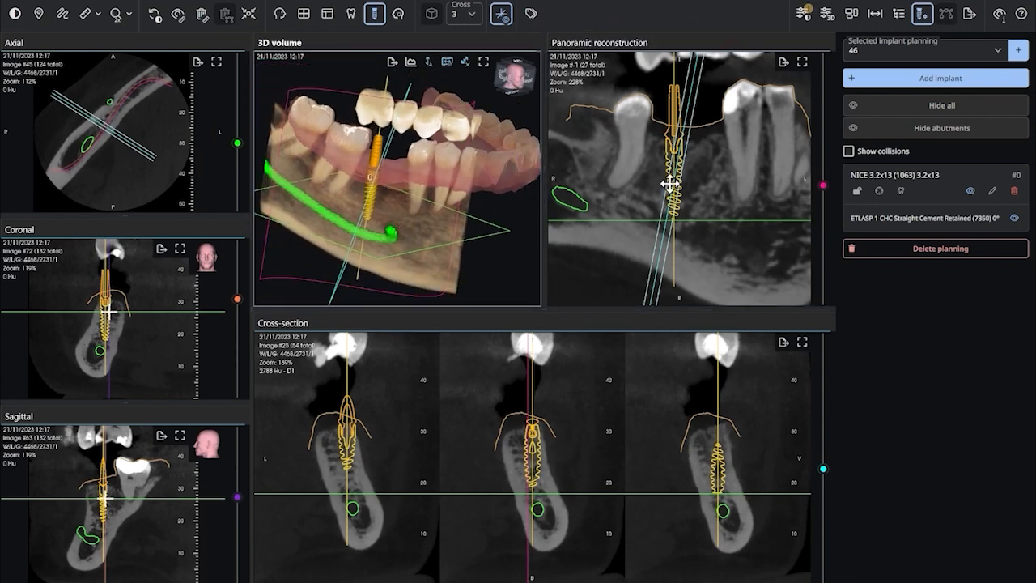
pyautogui.click(675, 174)
pyautogui.moveTo(385, 94); pyautogui.dragTo(399, 98)
pyautogui.moveTo(449, 260); pyautogui.dragTo(368, 212)
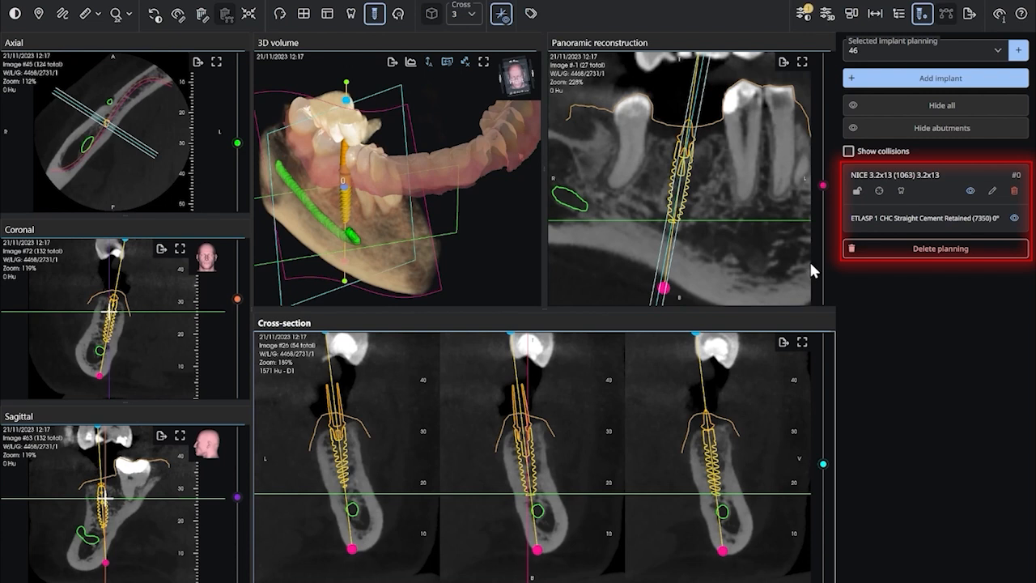
# - Hide the implant and its abutment, then show them again
pyautogui.click(970, 191)
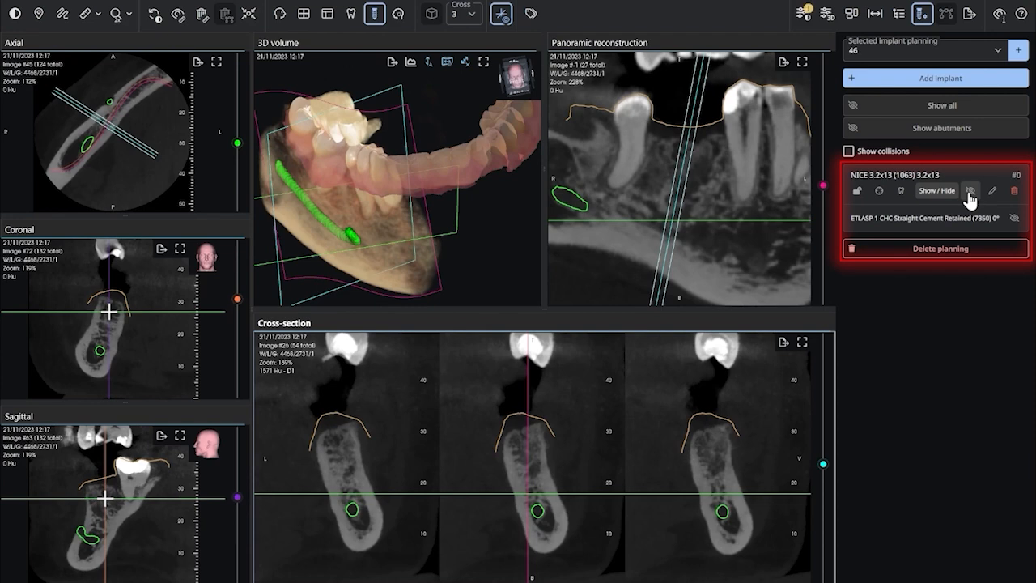
pyautogui.click(969, 193)
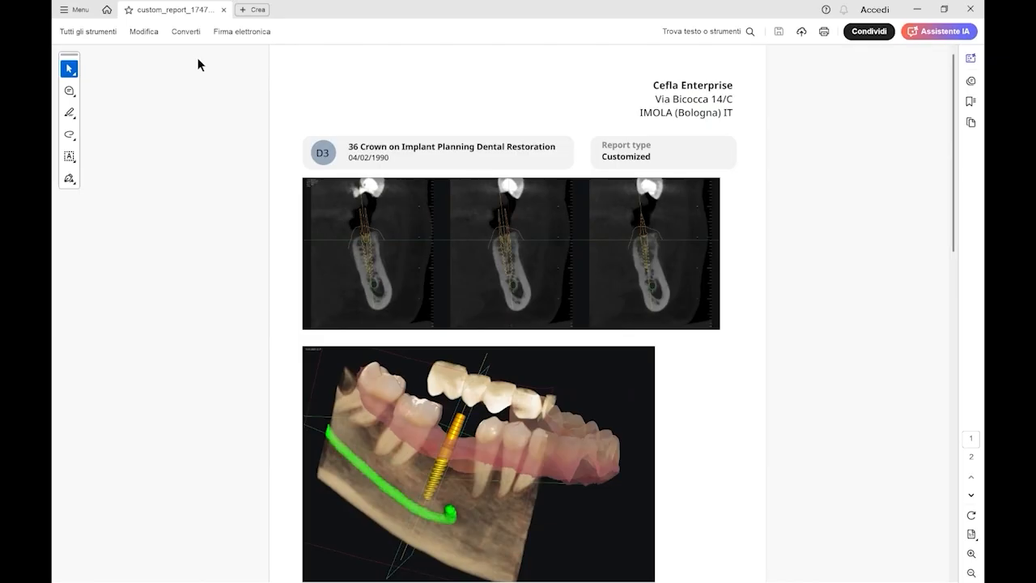
# - In the PDF viewer, scroll through the exported custom report to review its pages and images
pyautogui.scroll(-2, 347, 186)
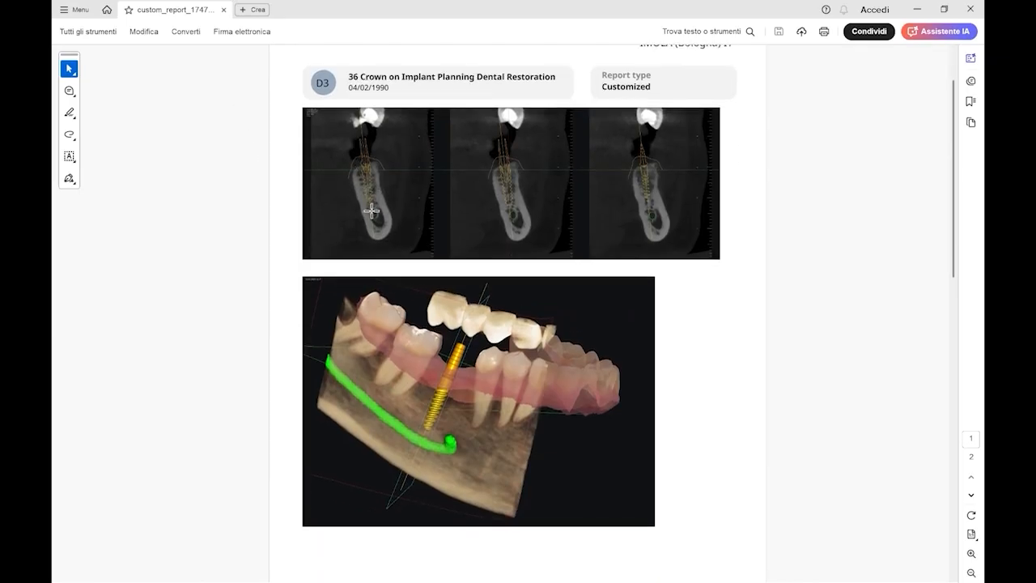
pyautogui.scroll(-4, 371, 210)
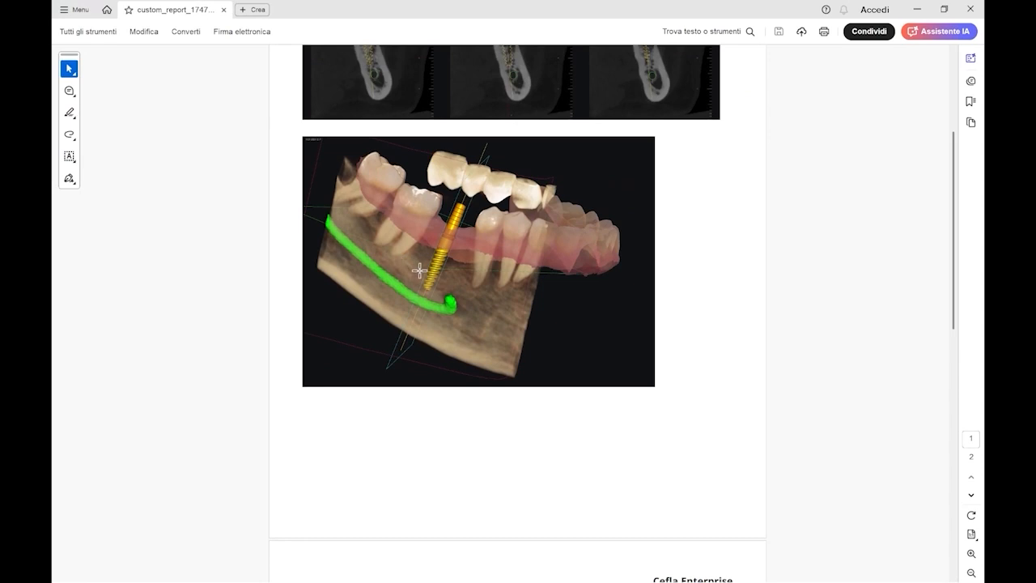
pyautogui.scroll(-4, 421, 287)
pyautogui.scroll(-4, 429, 290)
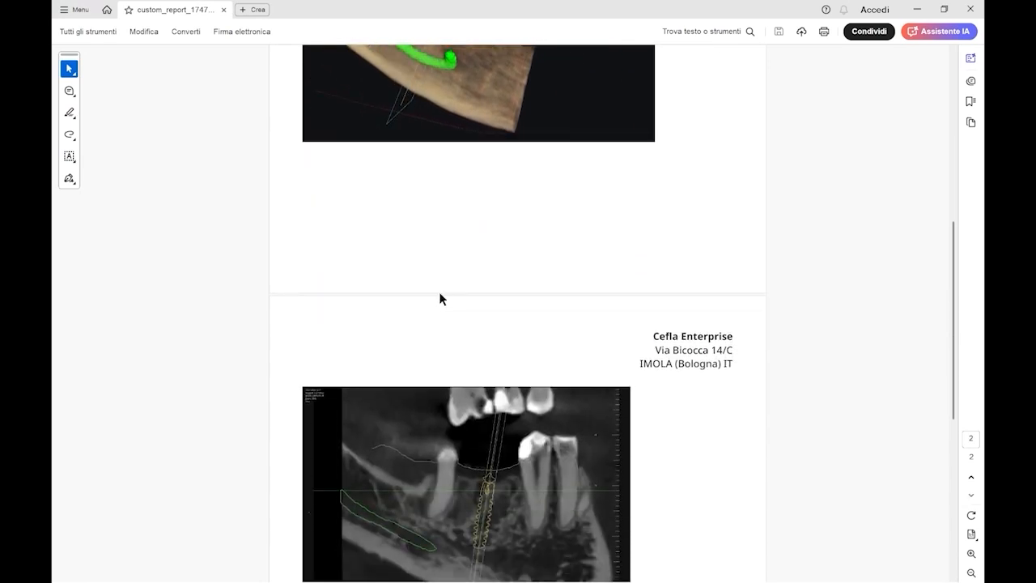
pyautogui.scroll(-3, 439, 298)
pyautogui.scroll(-3, 446, 297)
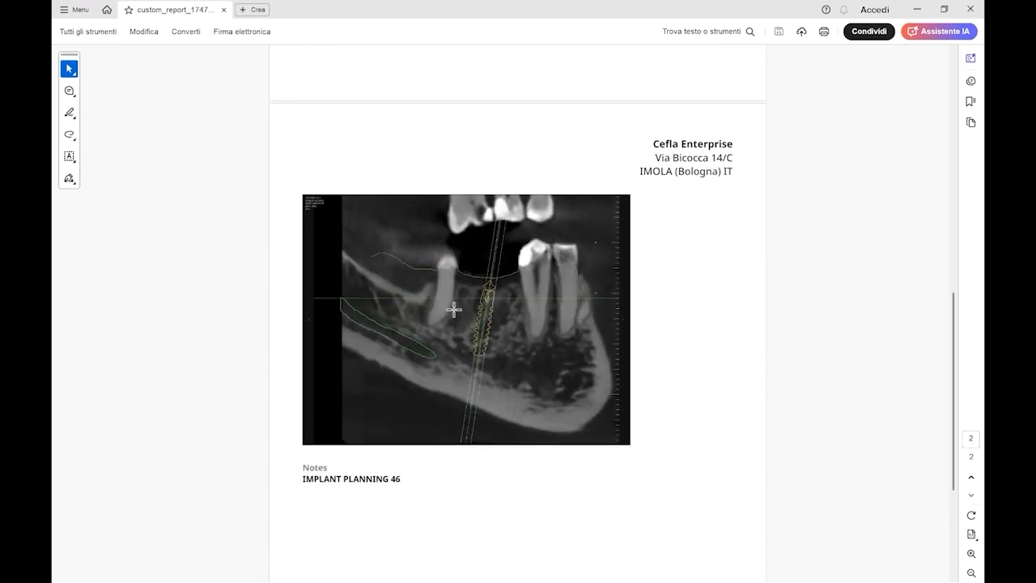
pyautogui.scroll(-1, 454, 309)
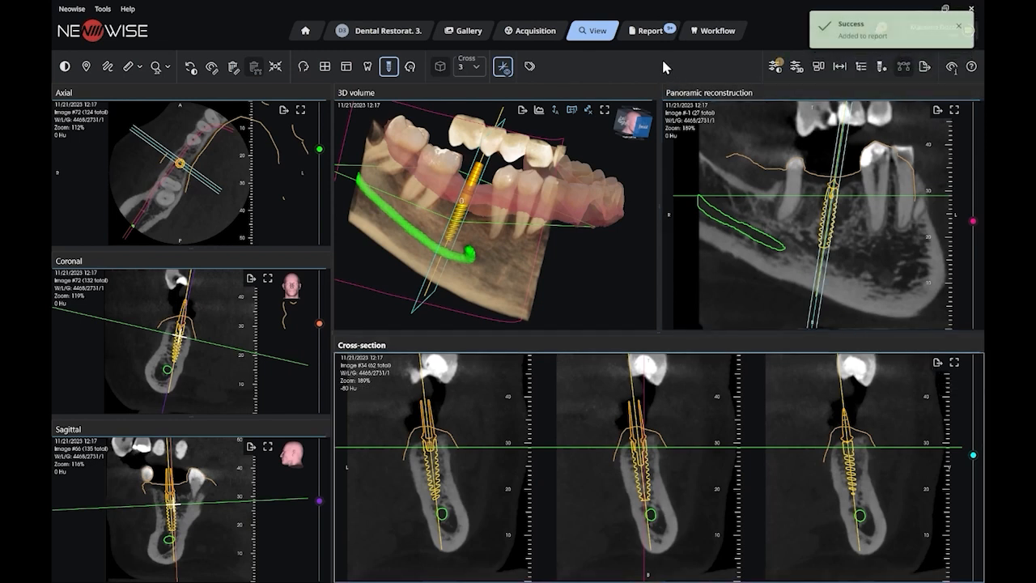
# - Open the Report section and add the 3D volume image to the report composition
pyautogui.click(652, 37)
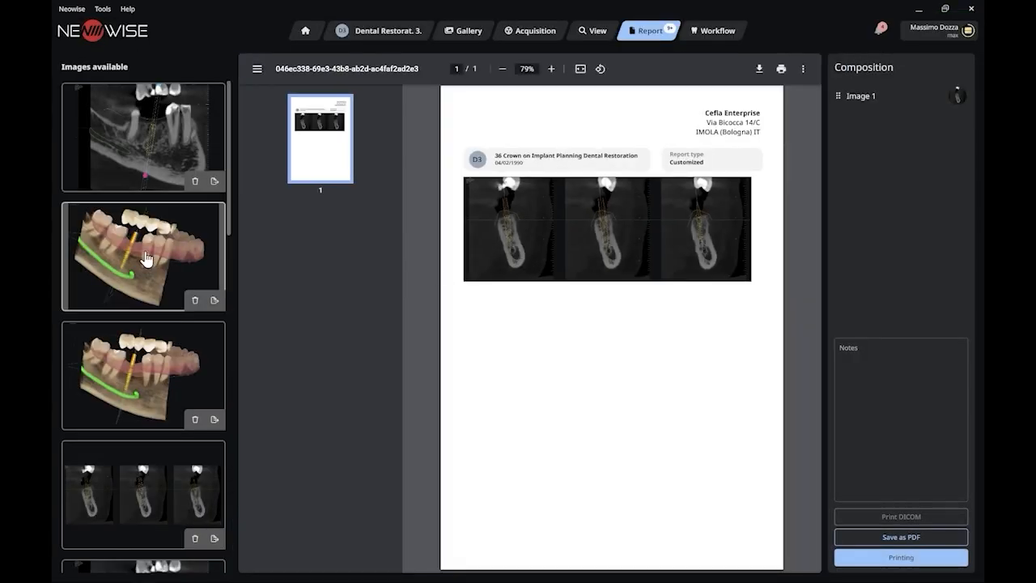
pyautogui.click(214, 300)
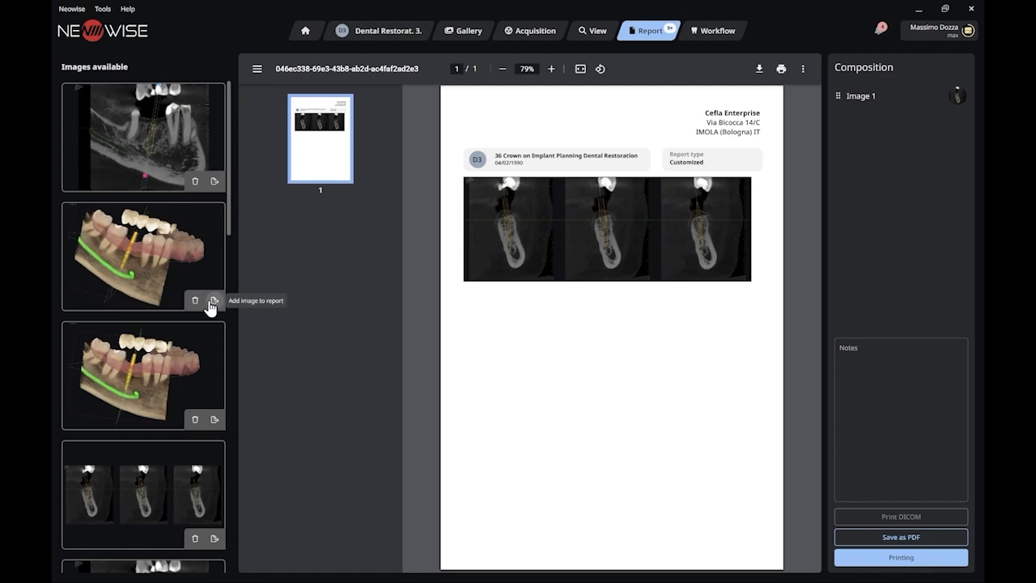
pyautogui.scroll(-5, 203, 522)
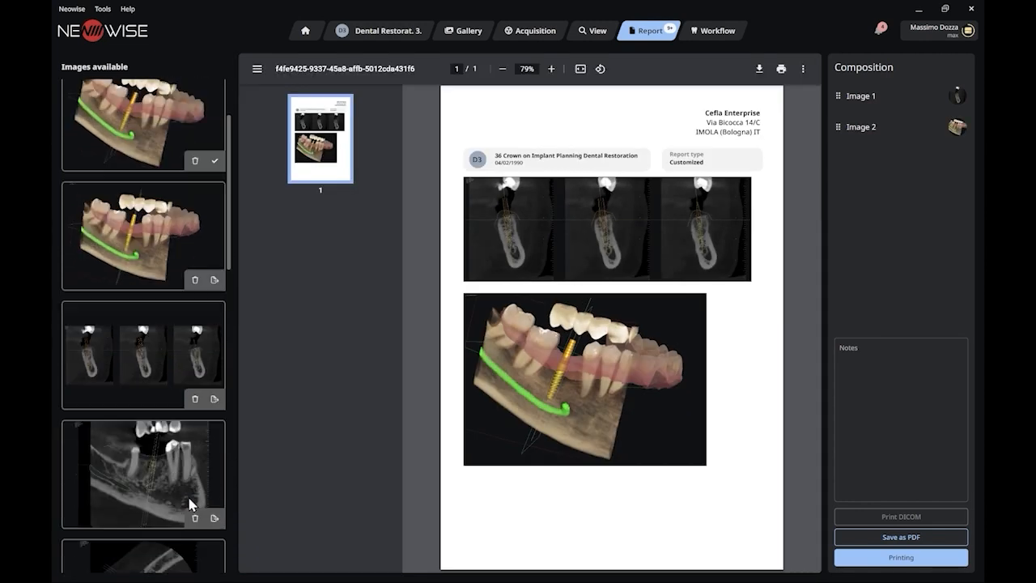